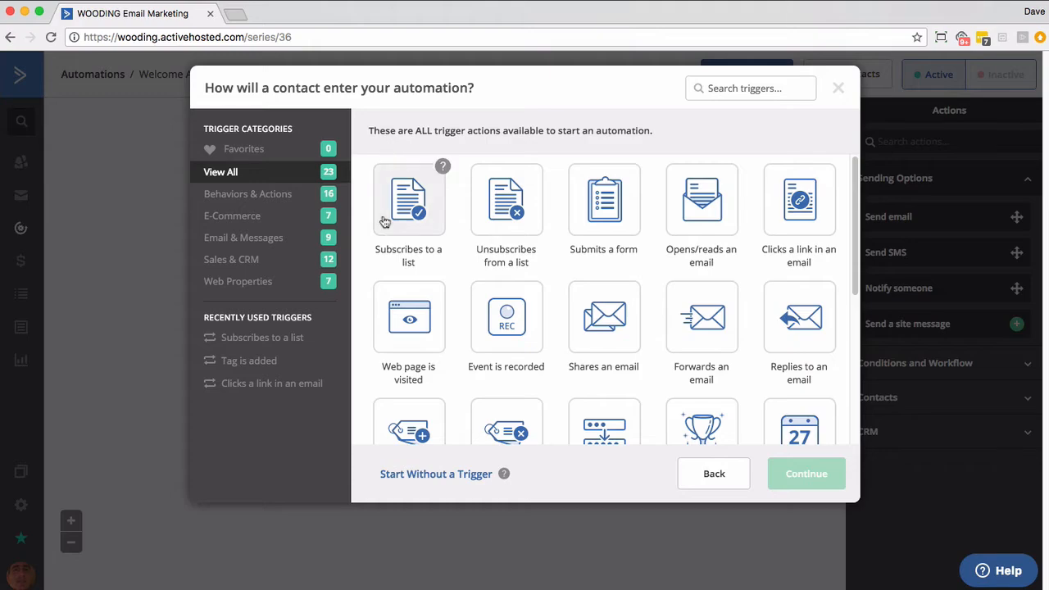
Add a start trigger for contacts who subscribe to the Family list, running once
click(384, 222)
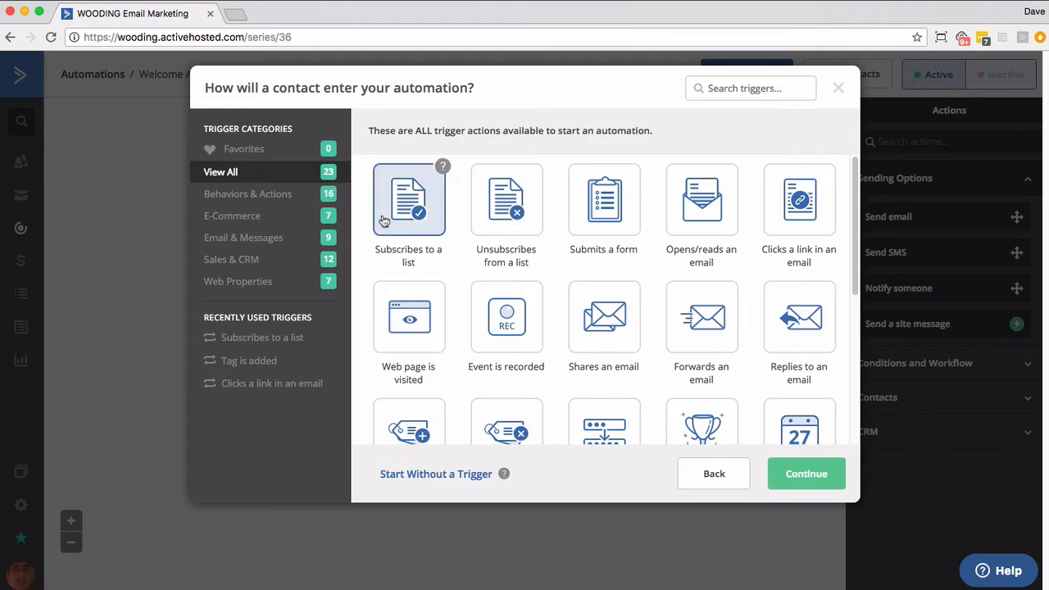
click(778, 473)
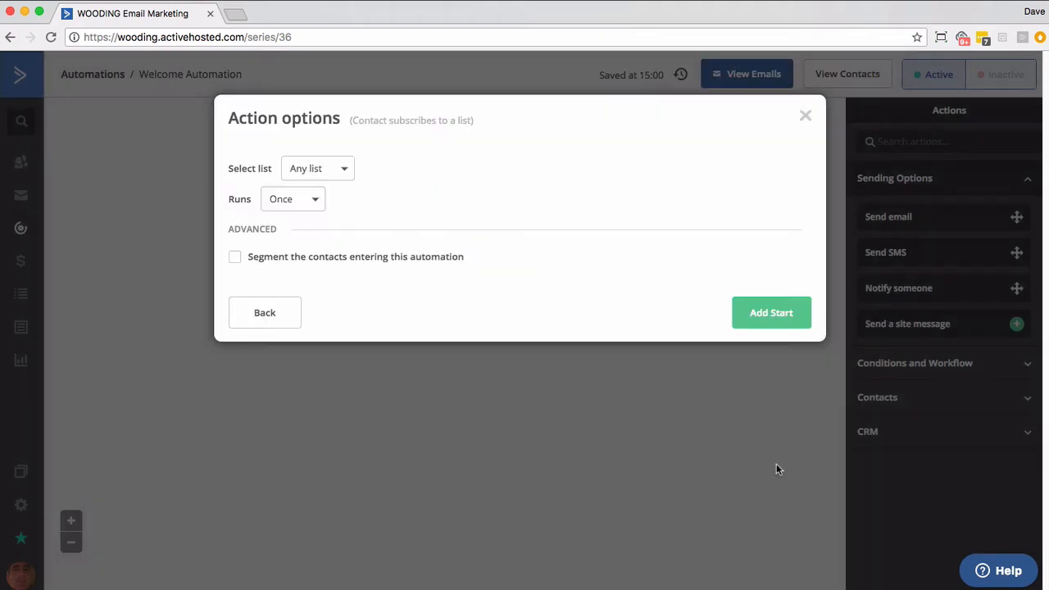
click(338, 174)
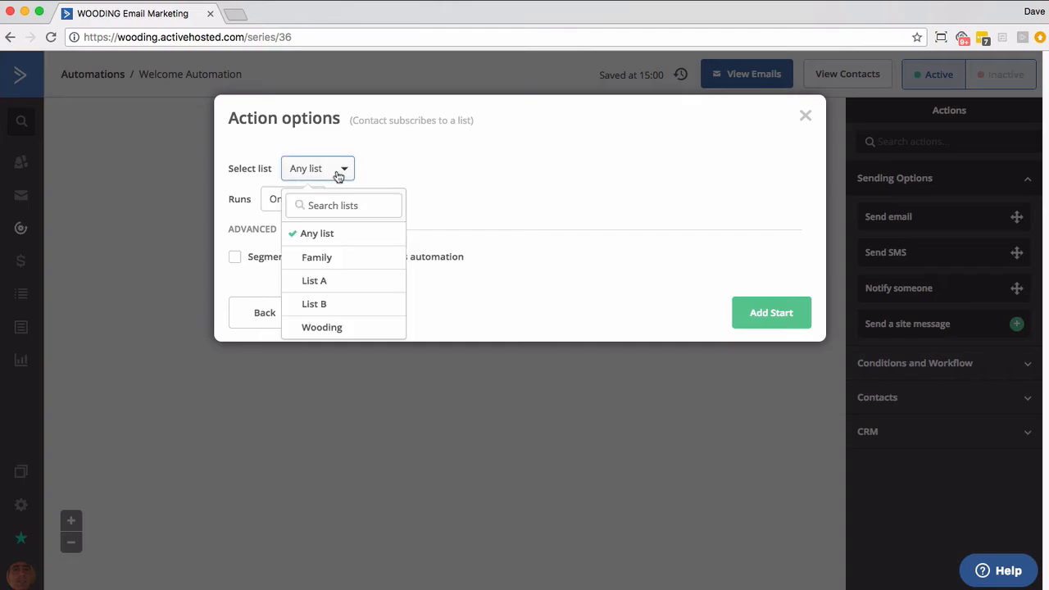
click(324, 259)
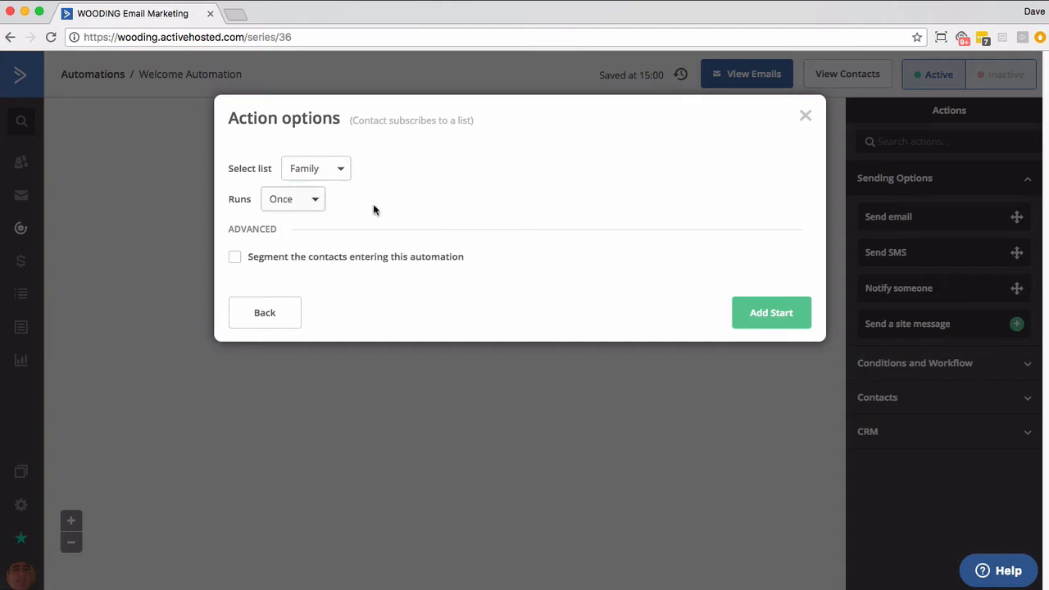
click(756, 303)
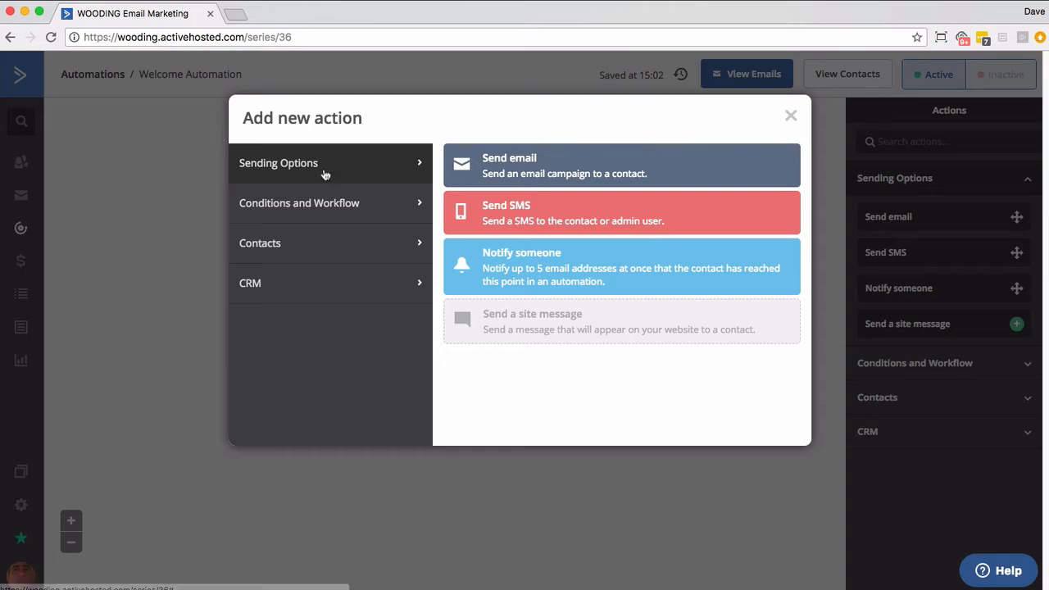
Add a wait of 5 minutes as the first action below the start trigger
click(371, 203)
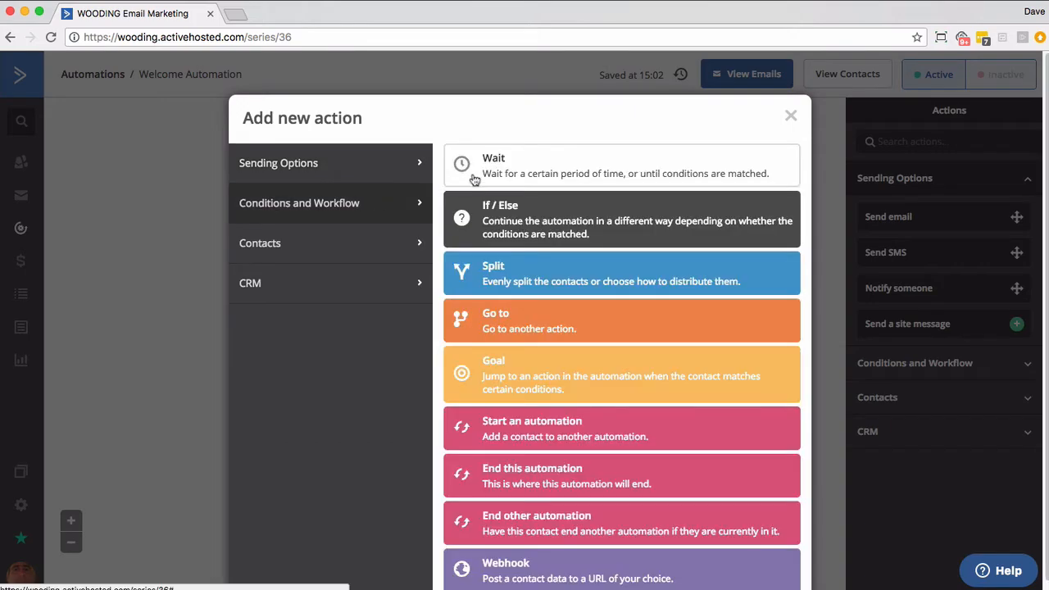
click(472, 174)
click(409, 265)
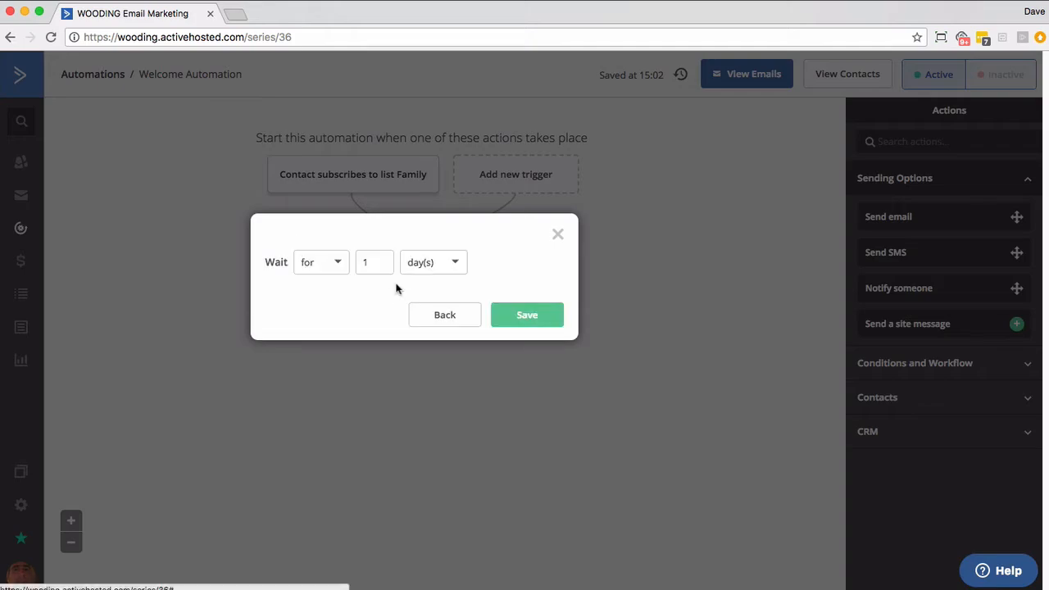
double_click(390, 261)
text(5)
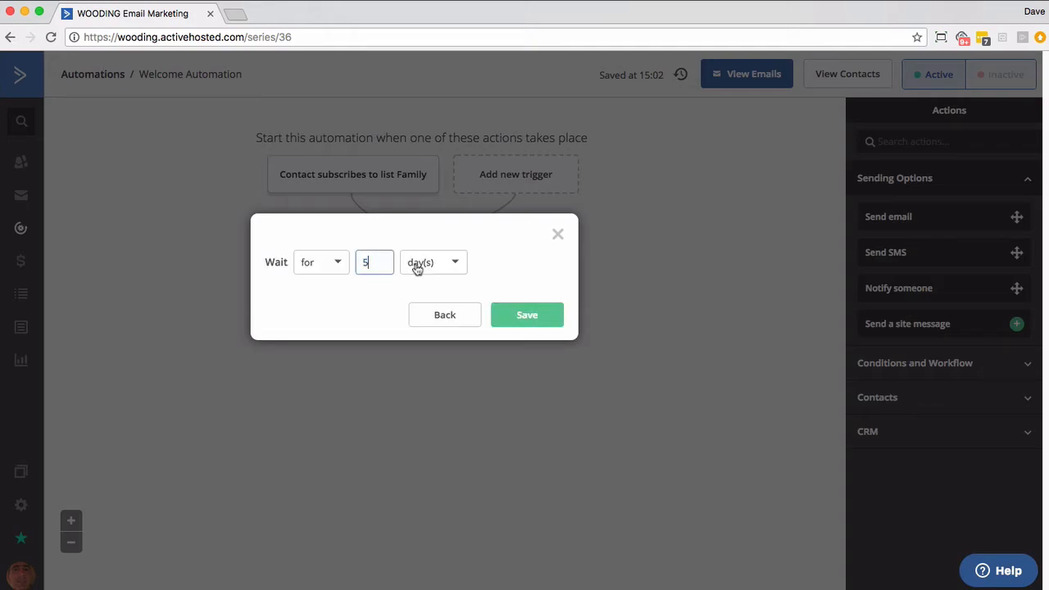
click(448, 265)
click(520, 319)
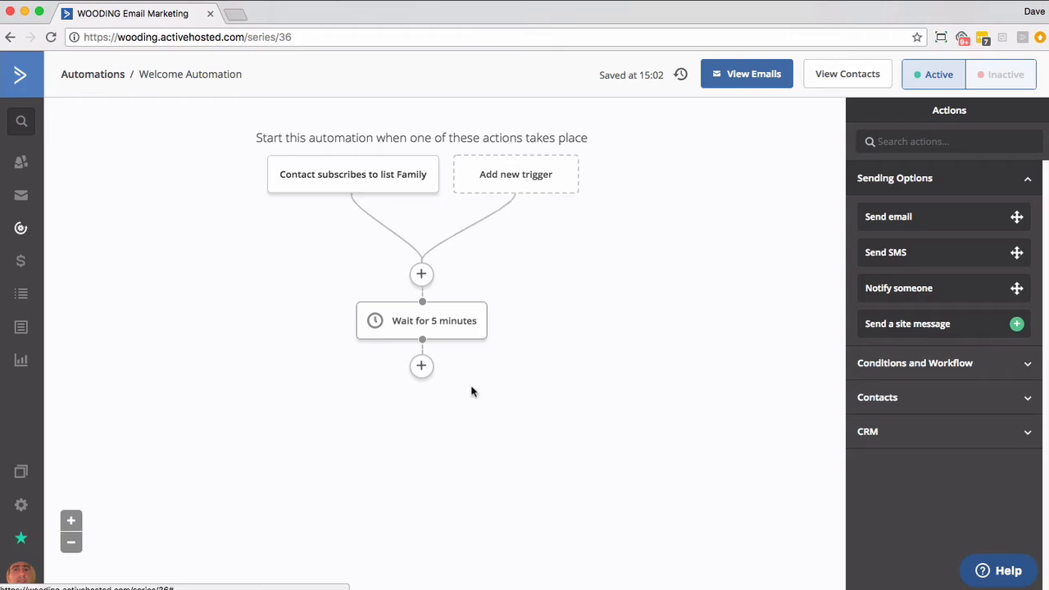
Start a send-email action below the 5-minute wait and open Demo - Email 1 for editing
click(421, 366)
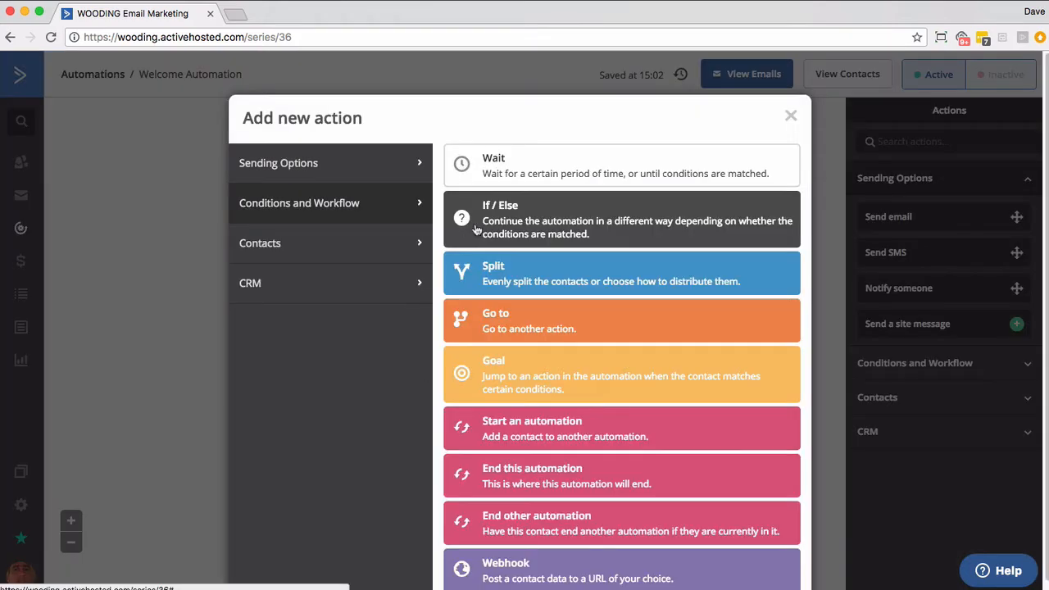
click(336, 172)
click(464, 172)
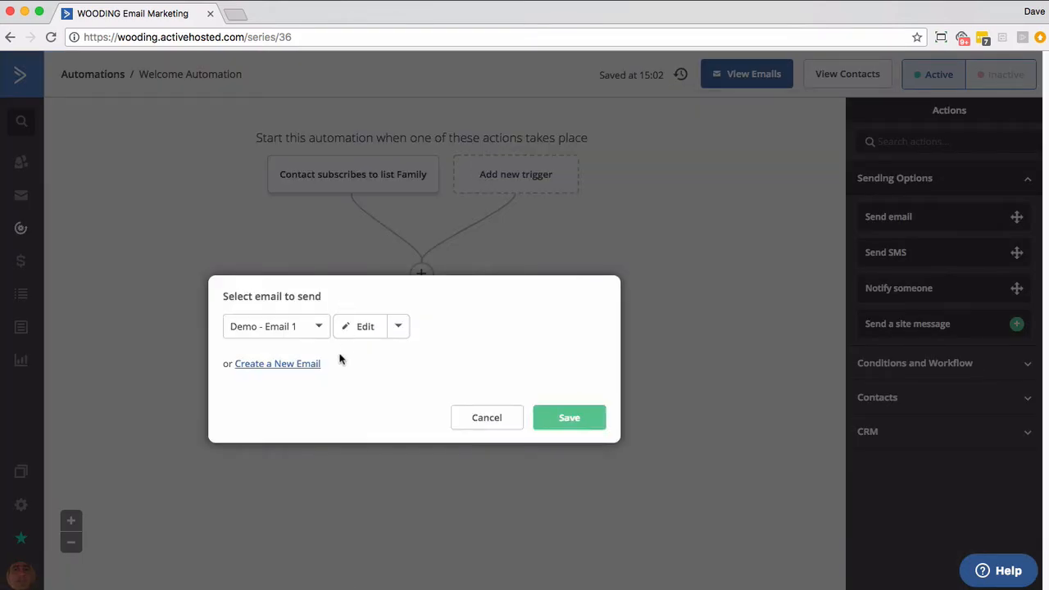
click(356, 332)
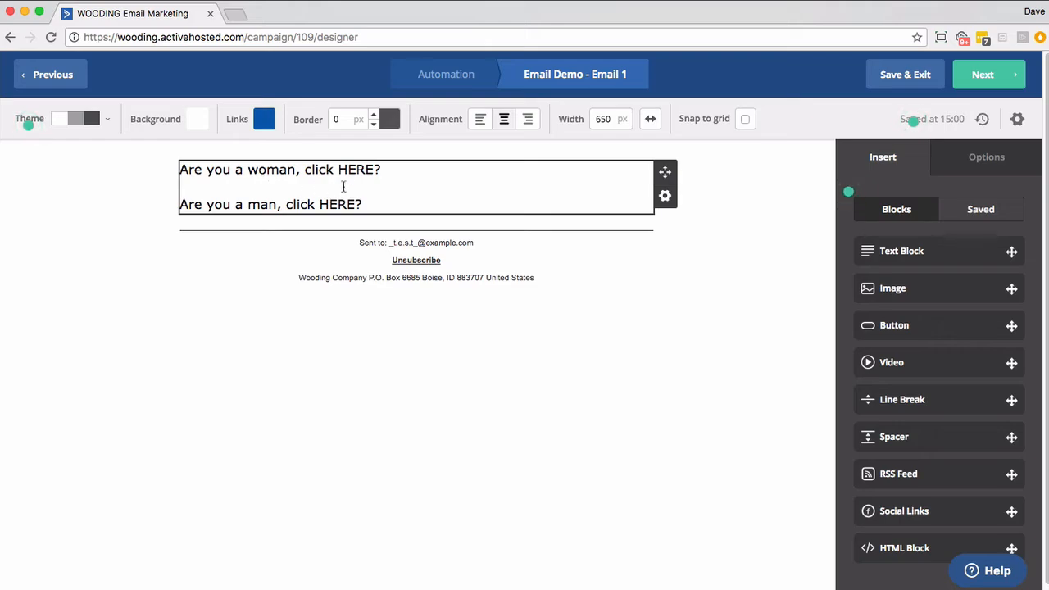
double_click(349, 170)
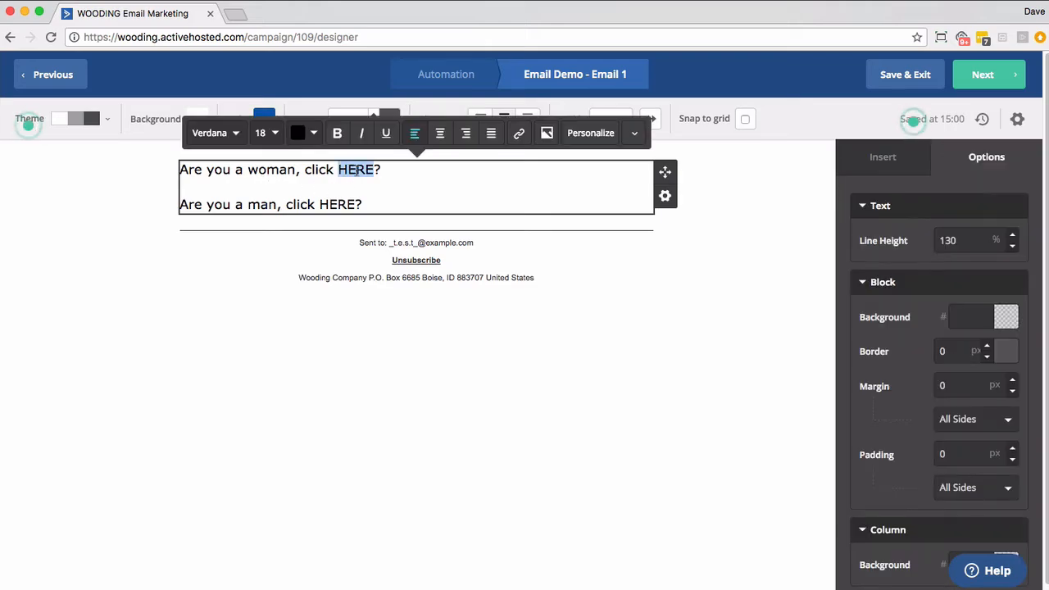
click(519, 136)
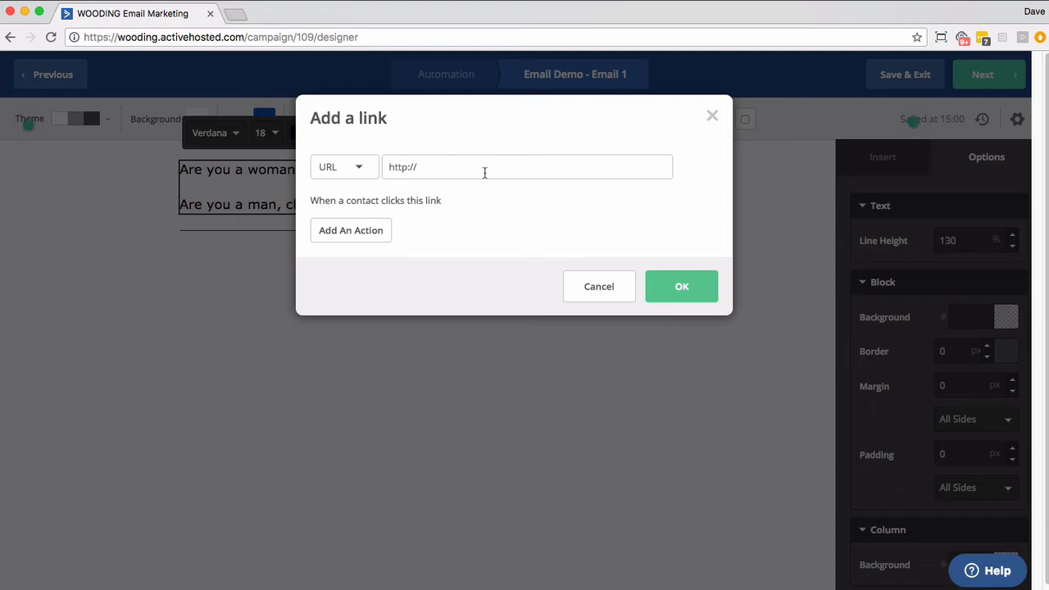
text(http://example.com/?woman)
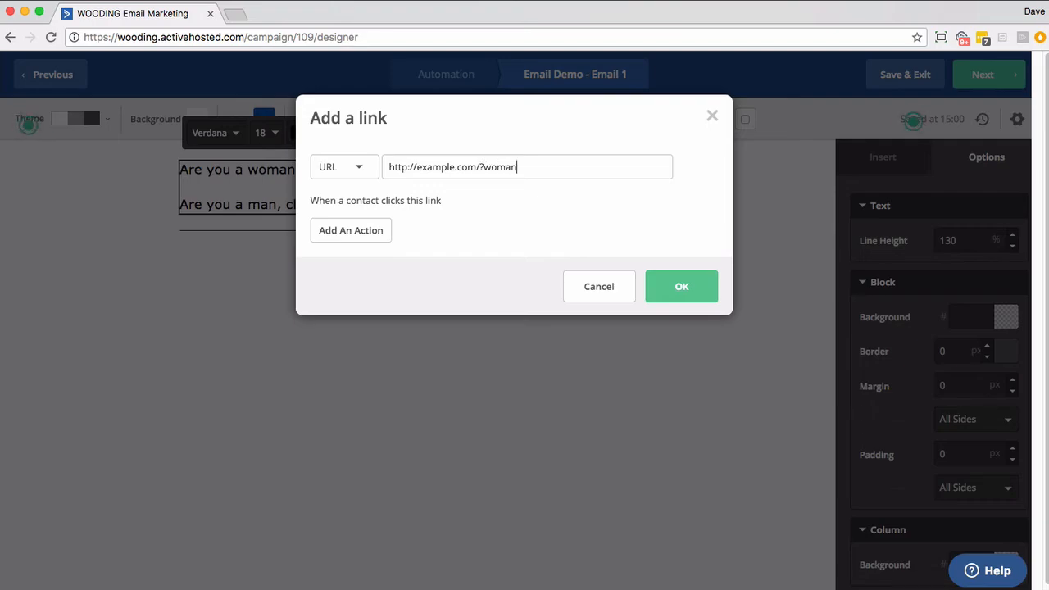
click(356, 238)
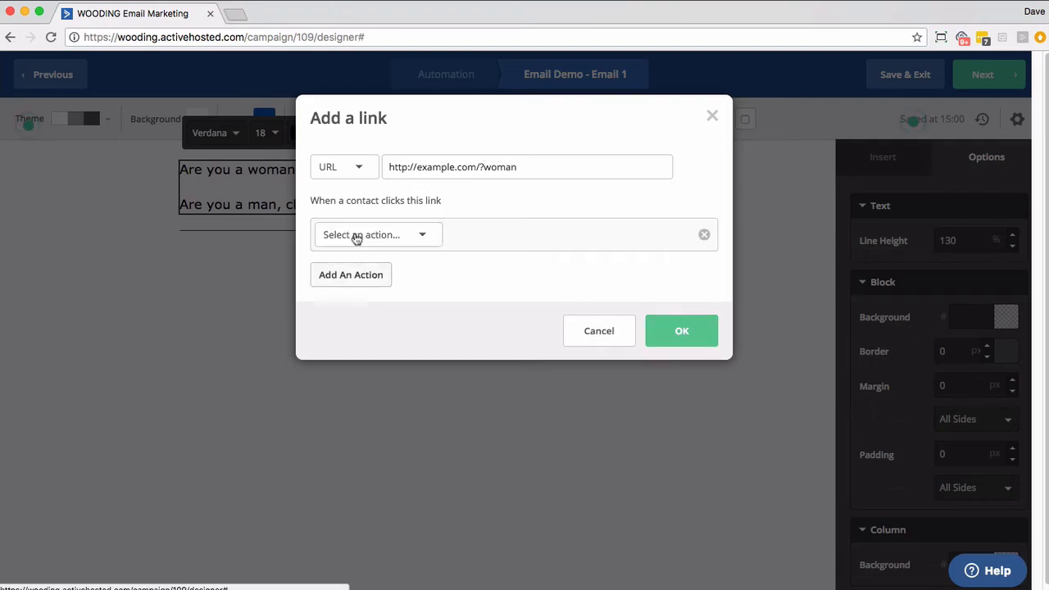
click(397, 238)
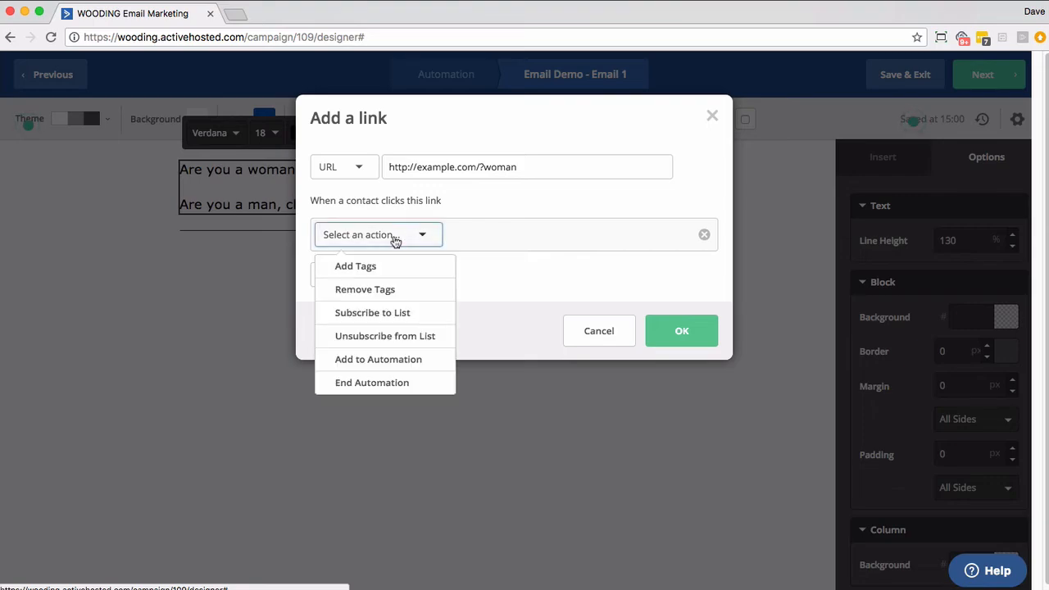
click(363, 267)
click(441, 236)
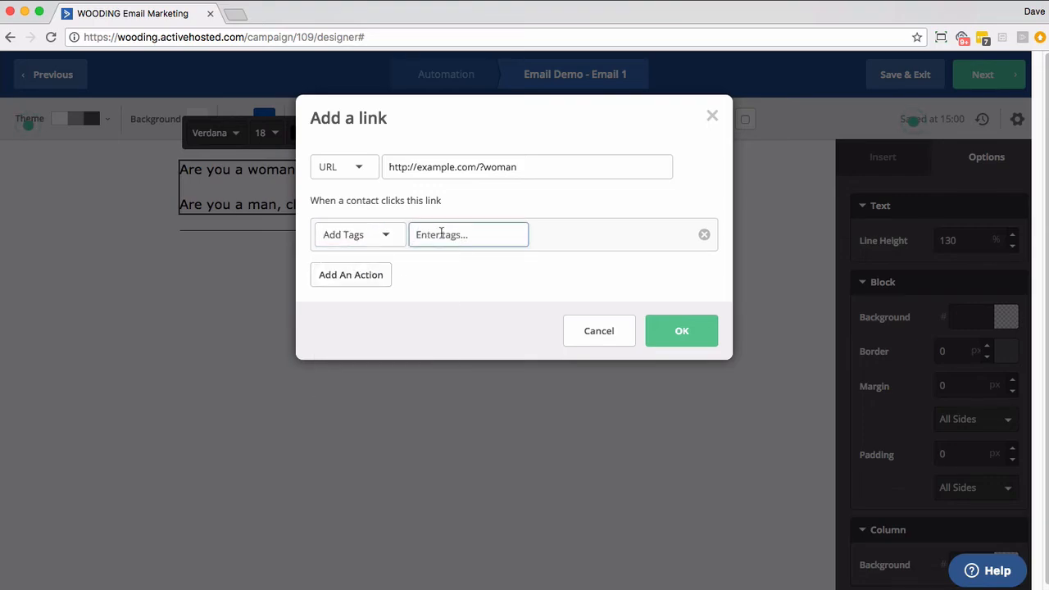
text(Woman)
click(673, 328)
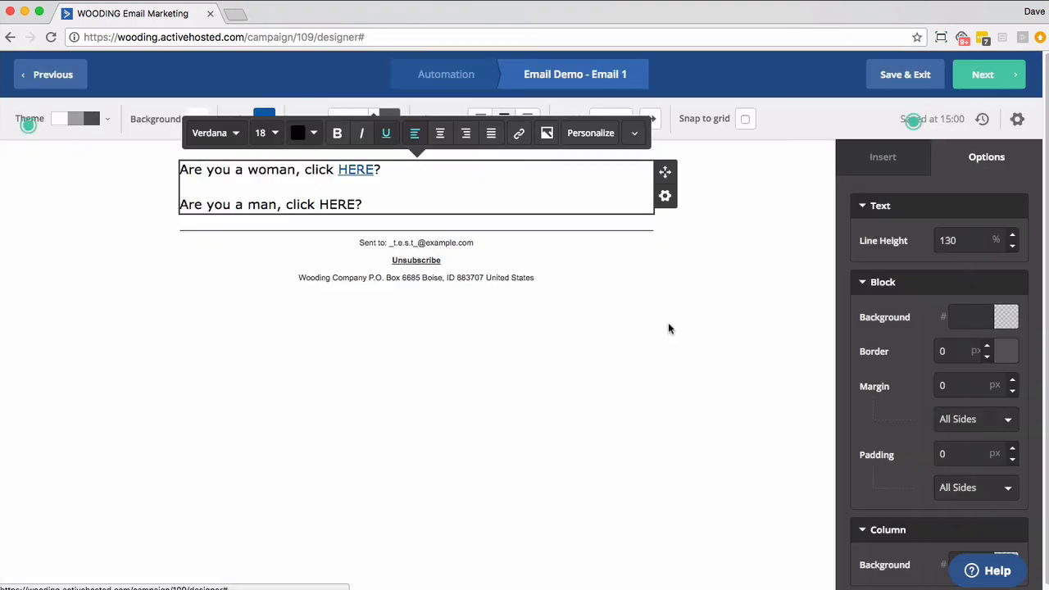
double_click(346, 204)
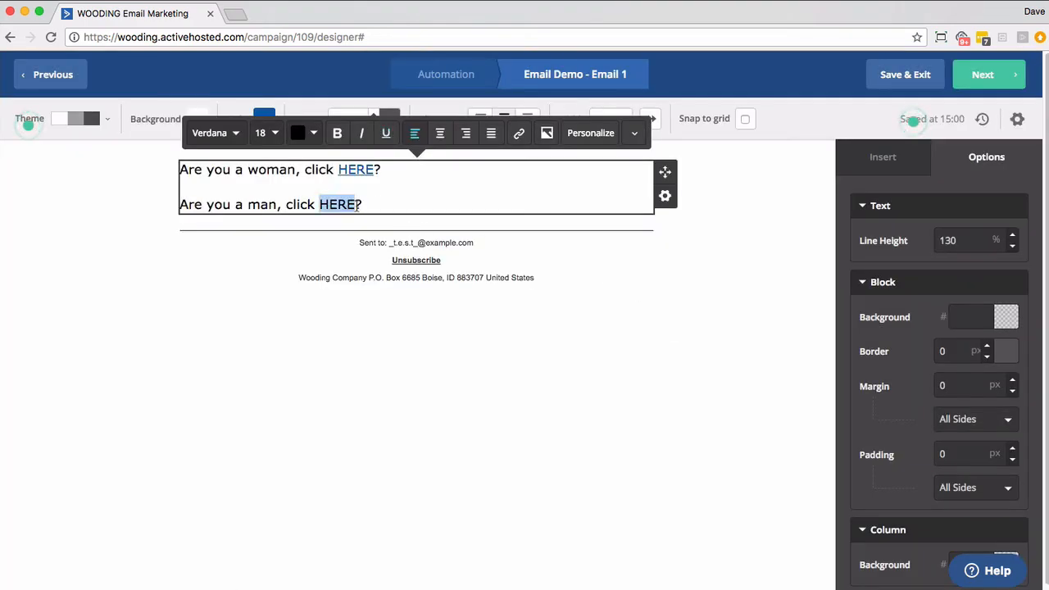
click(519, 134)
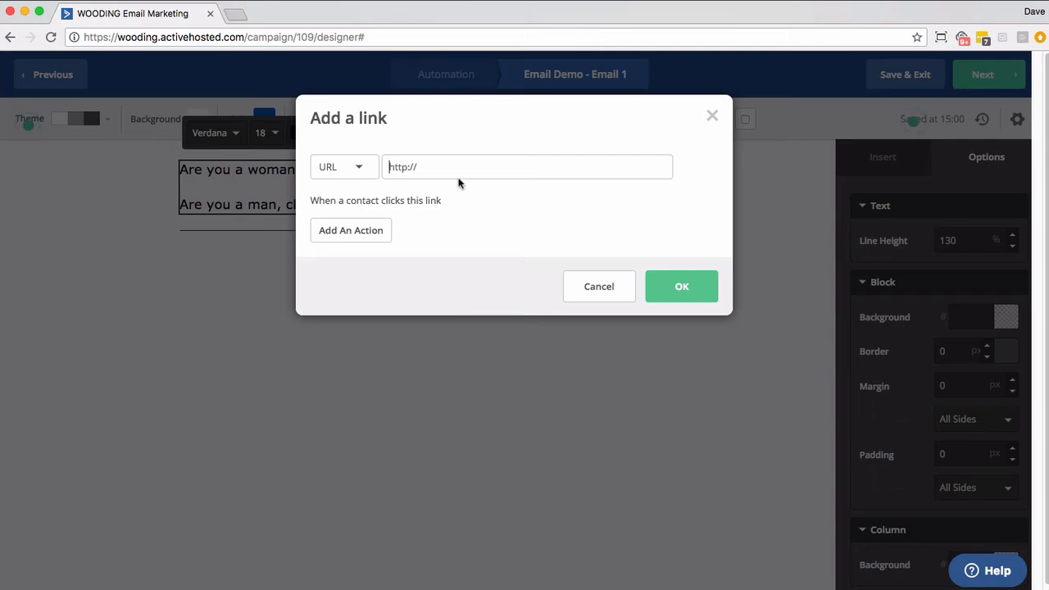
text(http://example.com/?man)
click(355, 234)
click(408, 238)
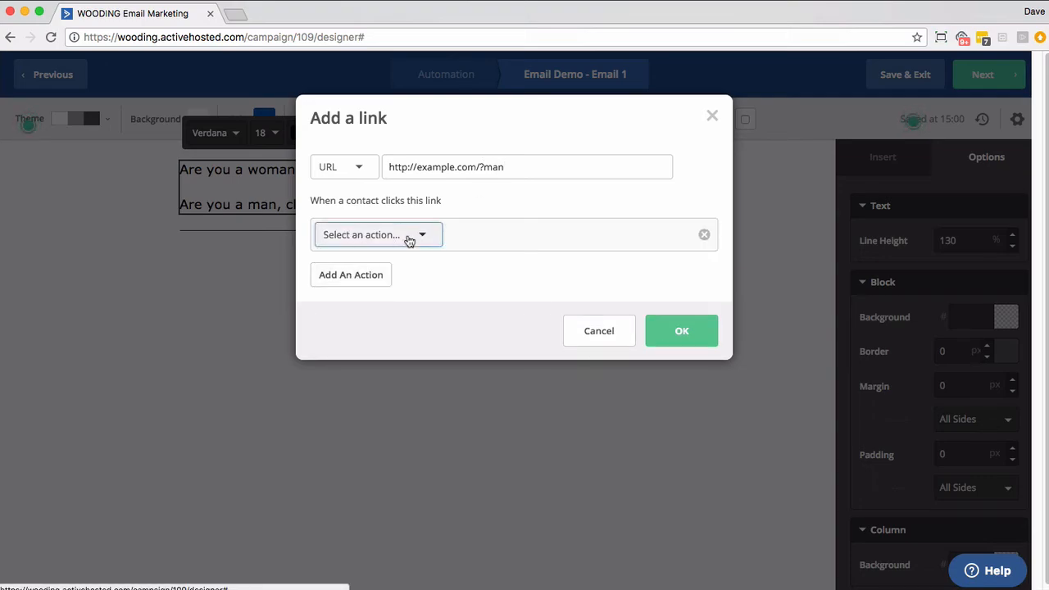
click(373, 267)
click(490, 236)
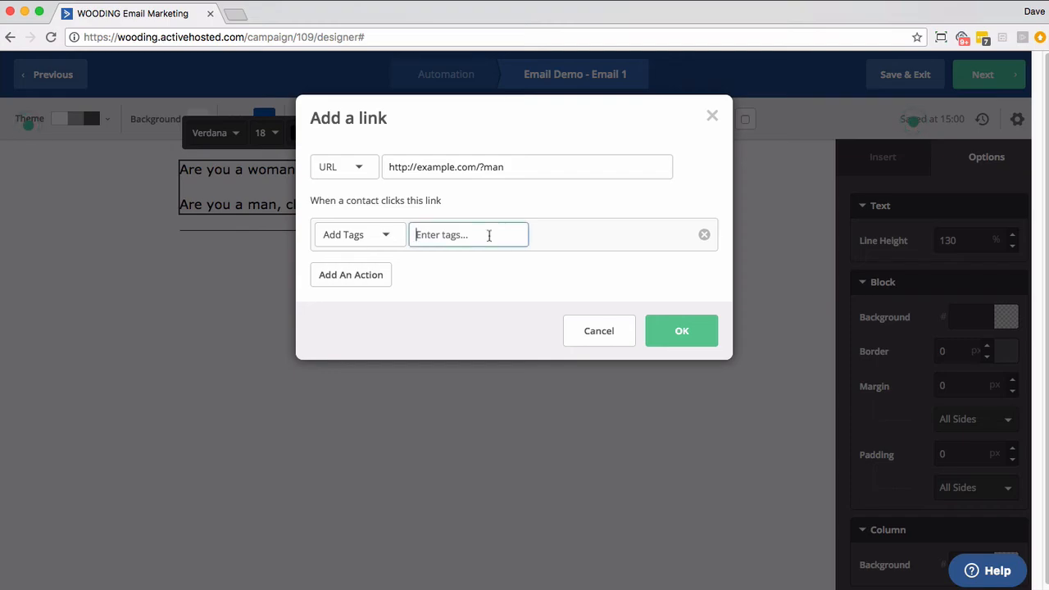
text(Man)
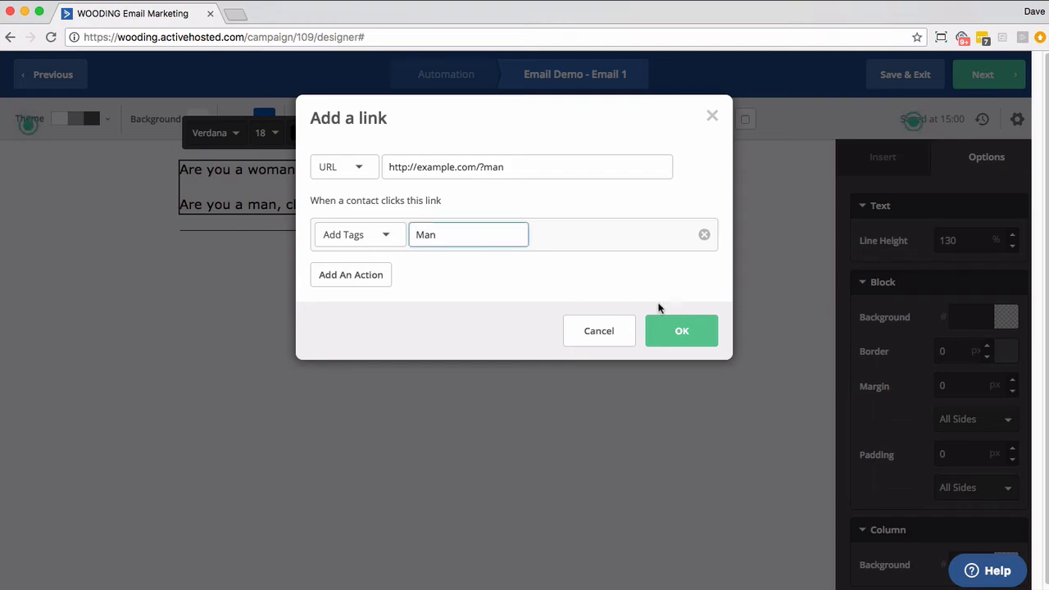
click(664, 327)
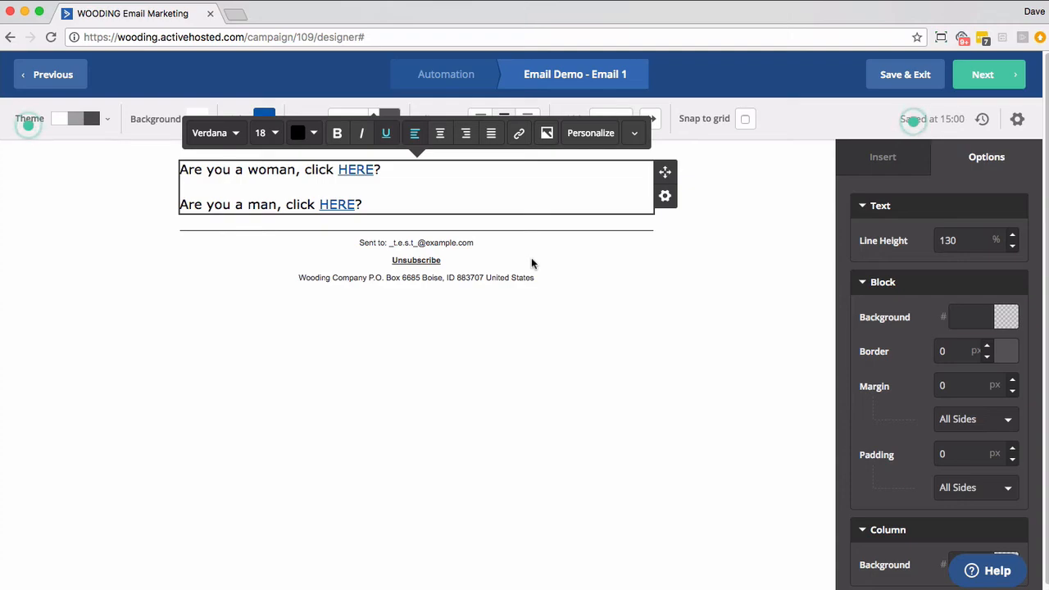
click(924, 80)
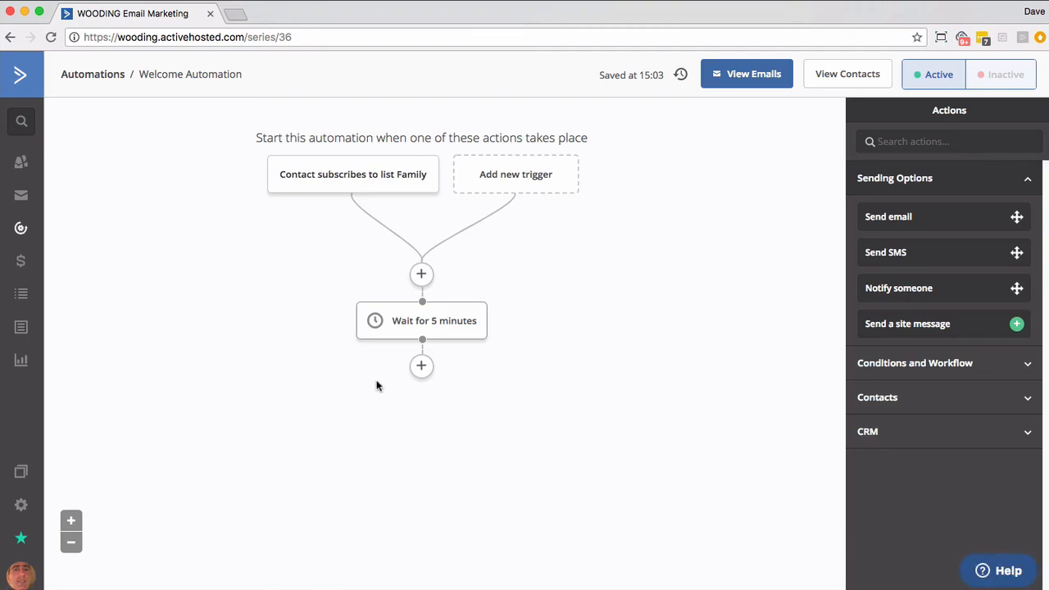
Add an action below the 5-minute wait that sends the email Demo - Email 1
click(421, 367)
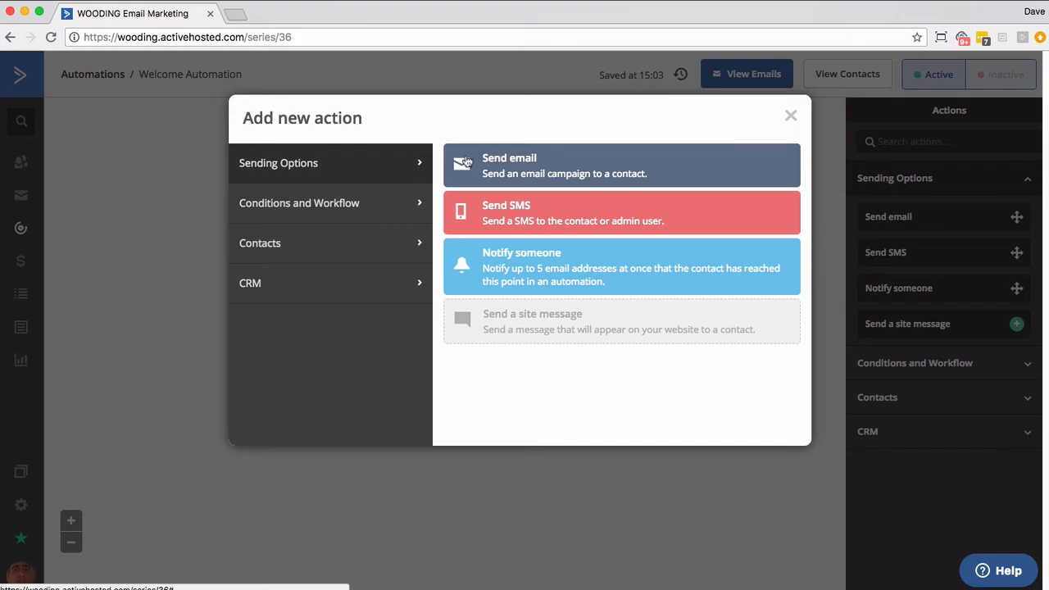
click(520, 182)
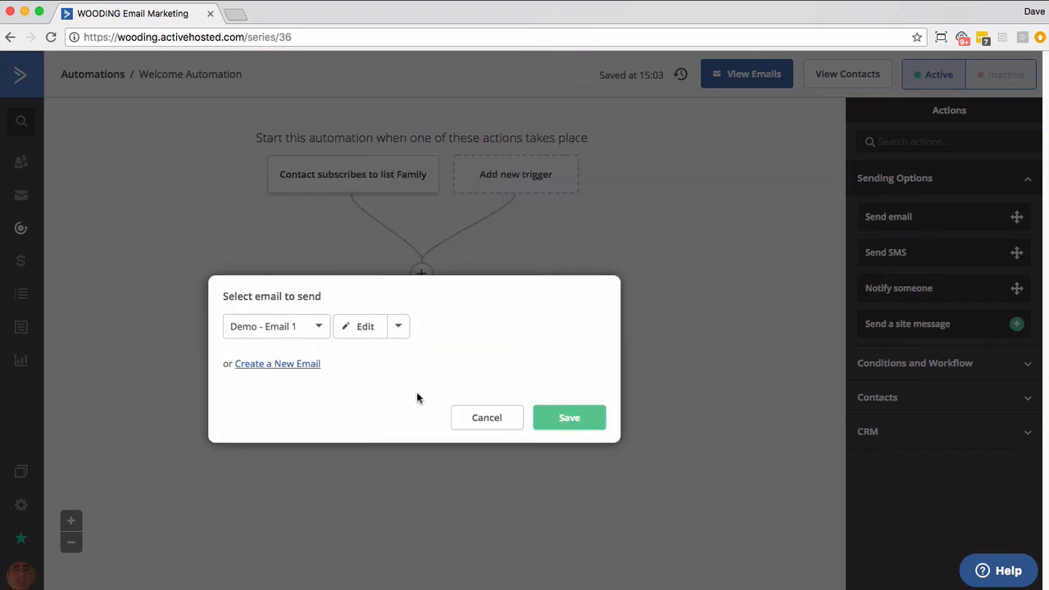
click(551, 418)
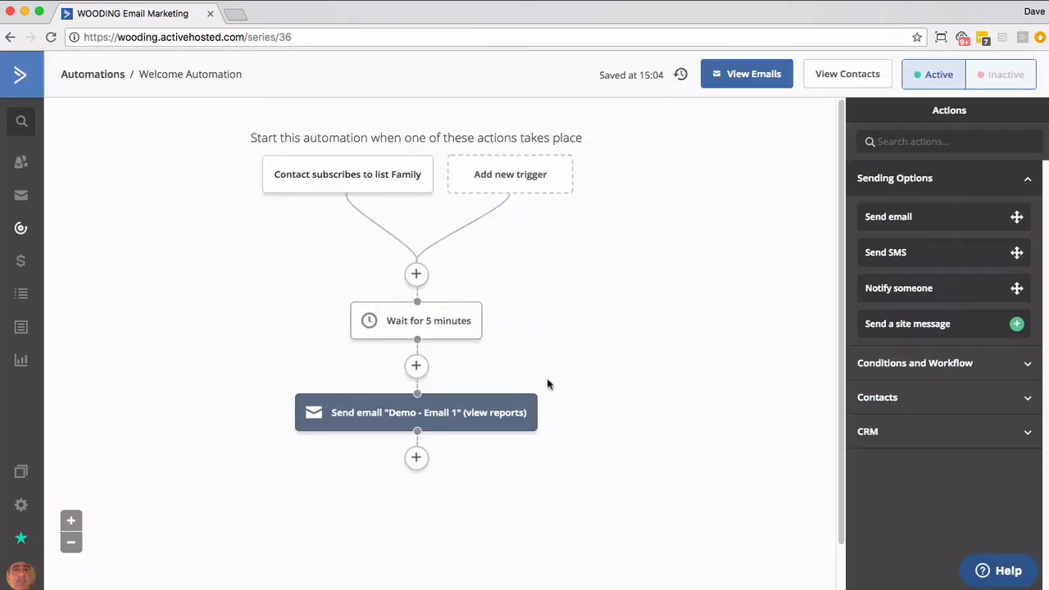
Add a wait of 1 day below the Demo - Email 1 action
click(416, 458)
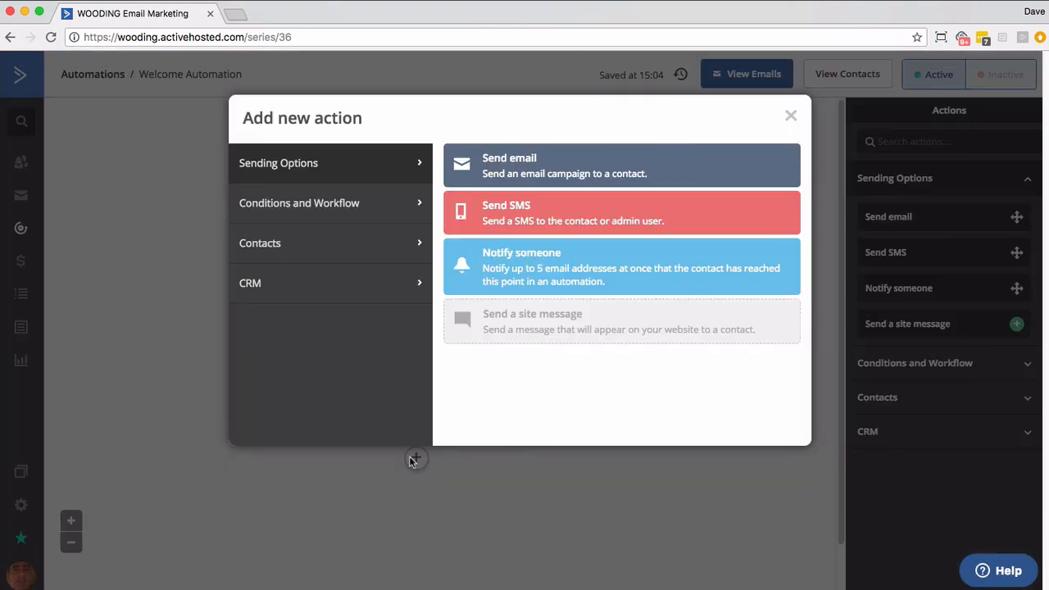
click(375, 213)
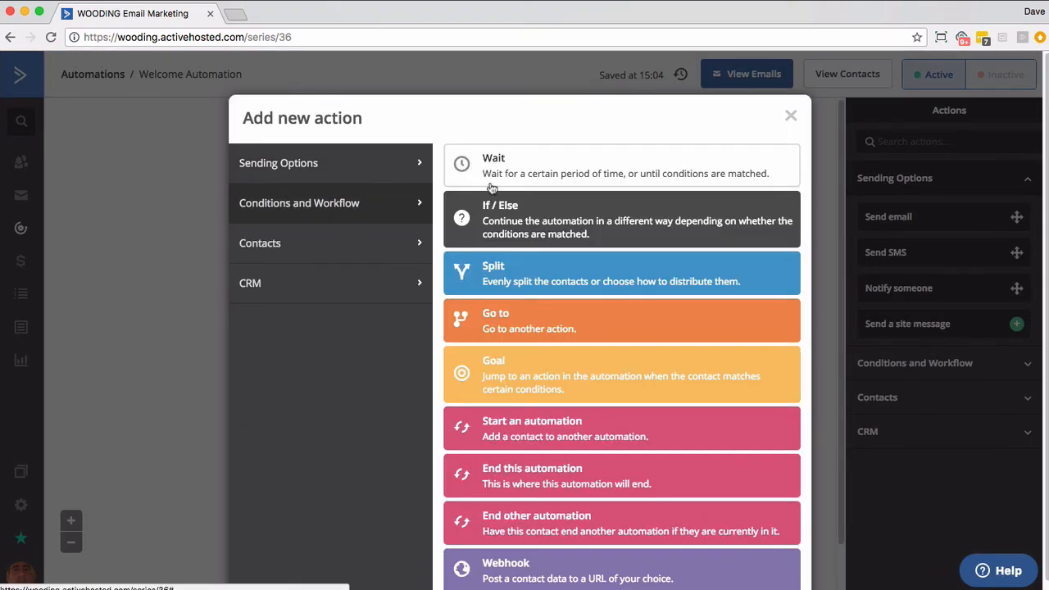
click(447, 170)
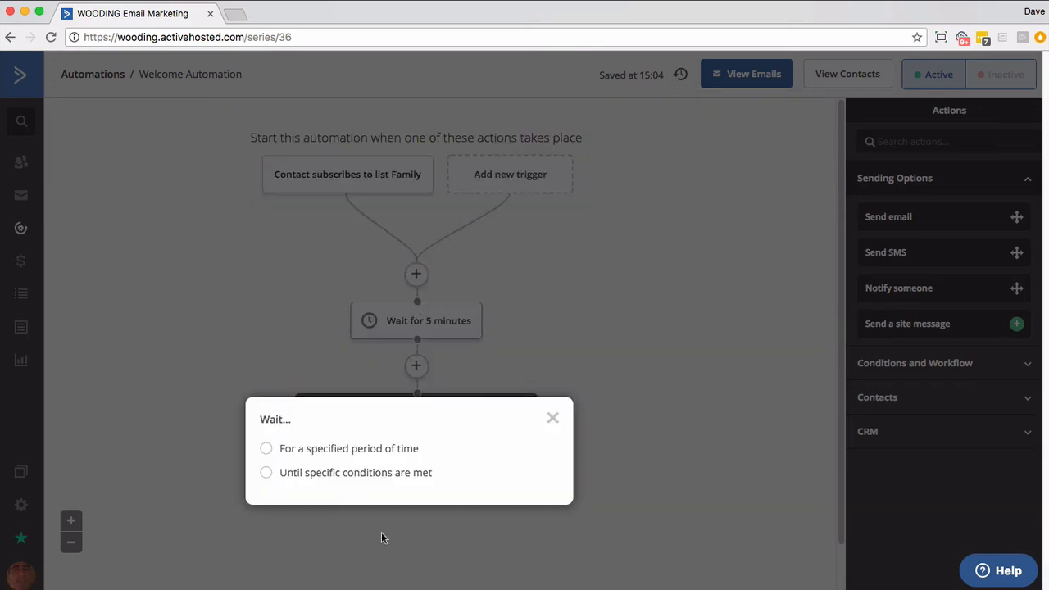
click(323, 455)
click(538, 505)
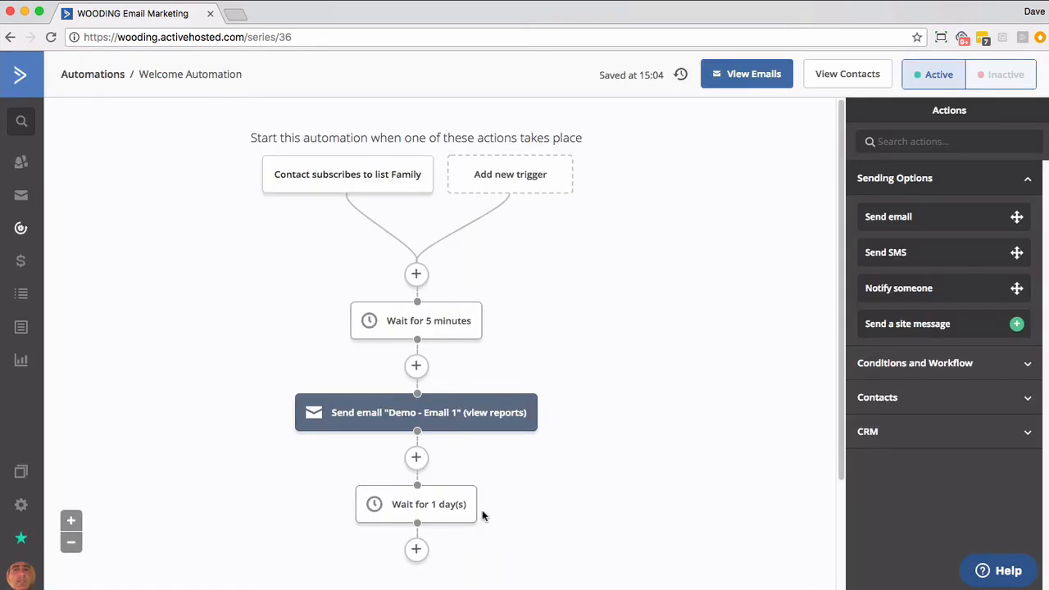
Add an action below the 1-day wait at the end of the automation that sends the email Email 2
scroll(434, 493, down, 1)
click(416, 481)
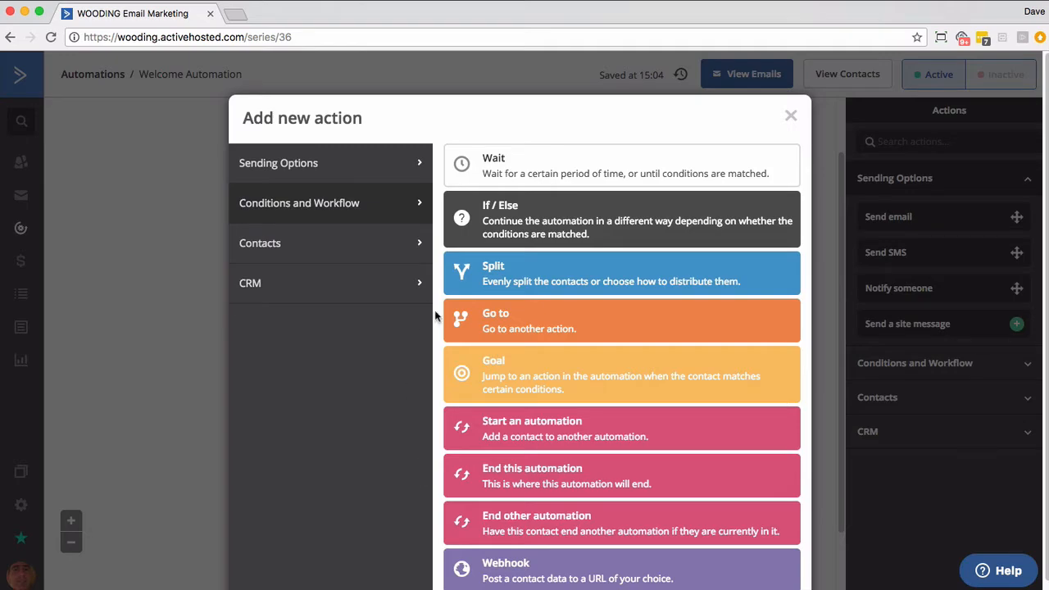
click(312, 170)
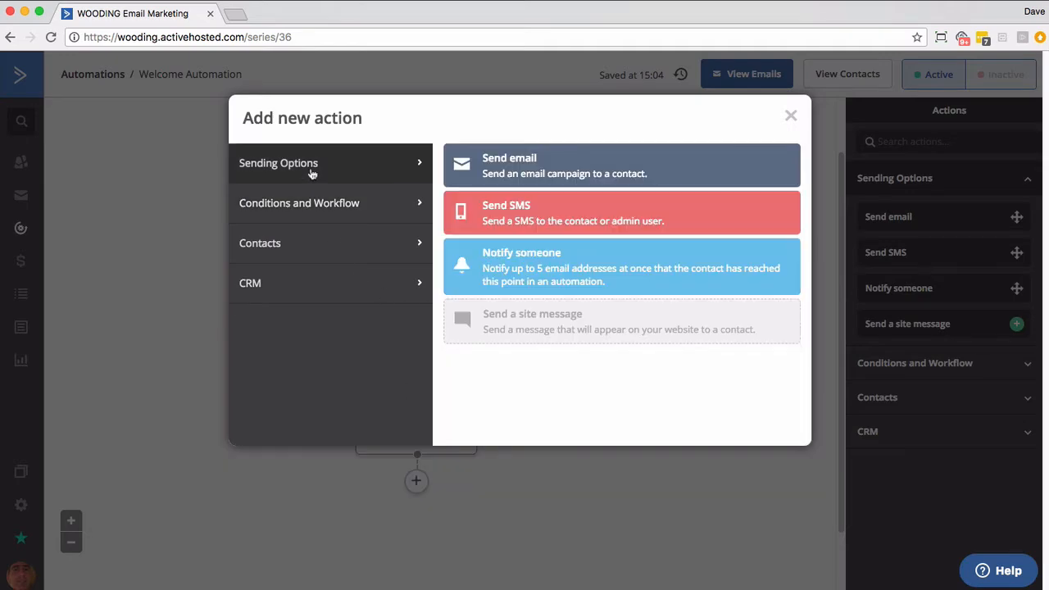
click(511, 174)
click(311, 441)
click(274, 488)
click(558, 532)
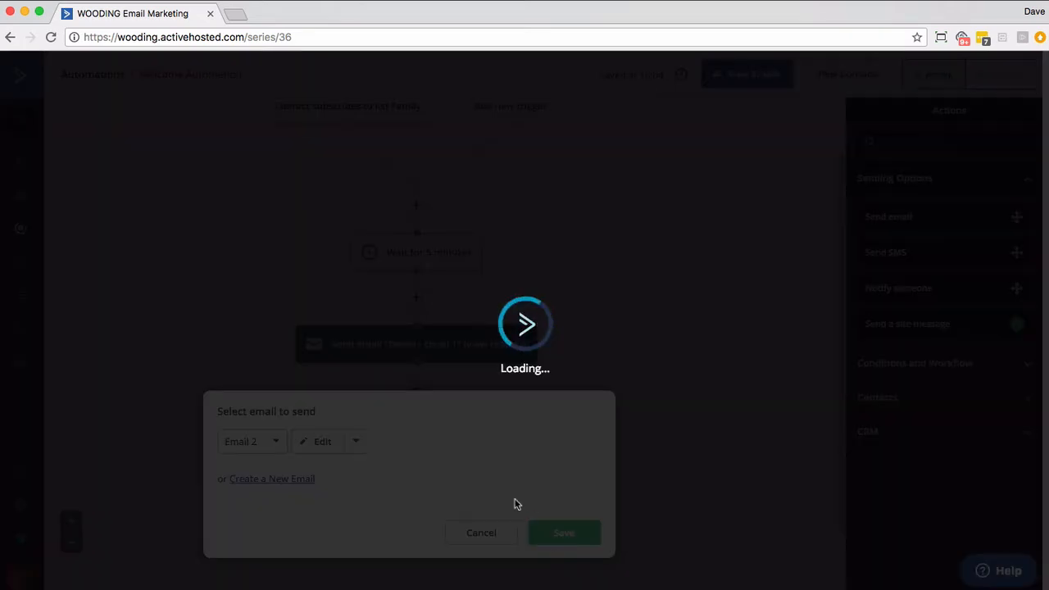
Add a wait of 1 day below the Email 2 action
click(416, 402)
click(356, 204)
click(459, 158)
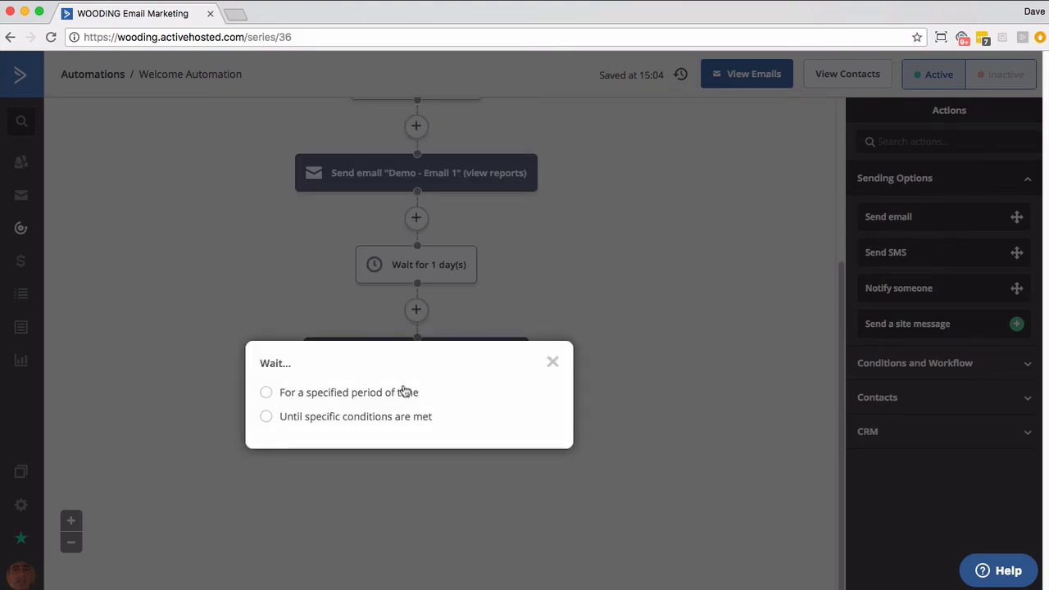
click(403, 391)
Add an action that sends the email Email 3 below the 1-day wait following Email 2
click(416, 402)
click(320, 163)
click(491, 166)
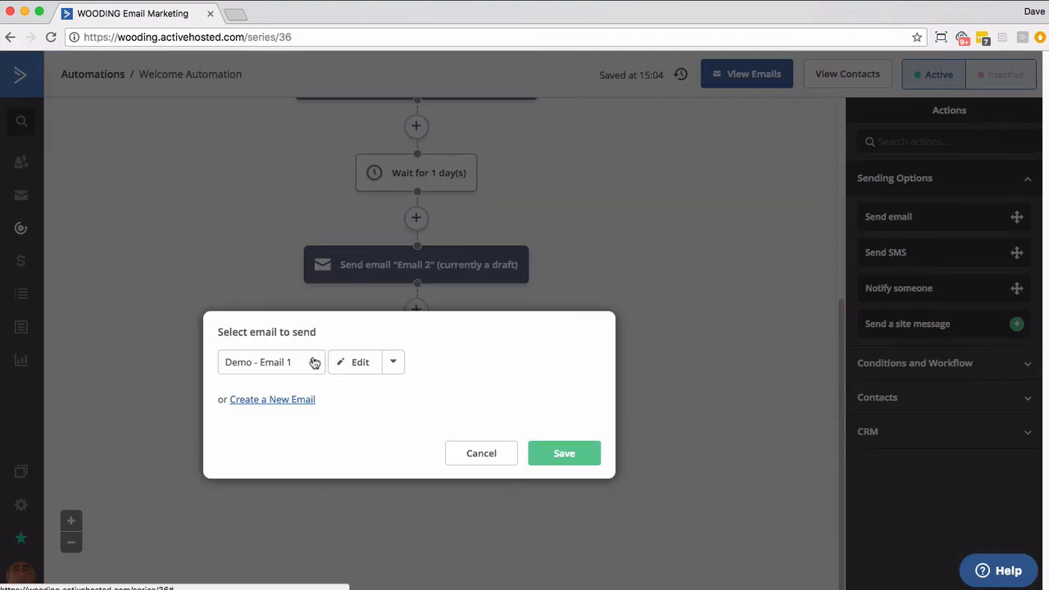
click(252, 361)
click(291, 433)
click(545, 453)
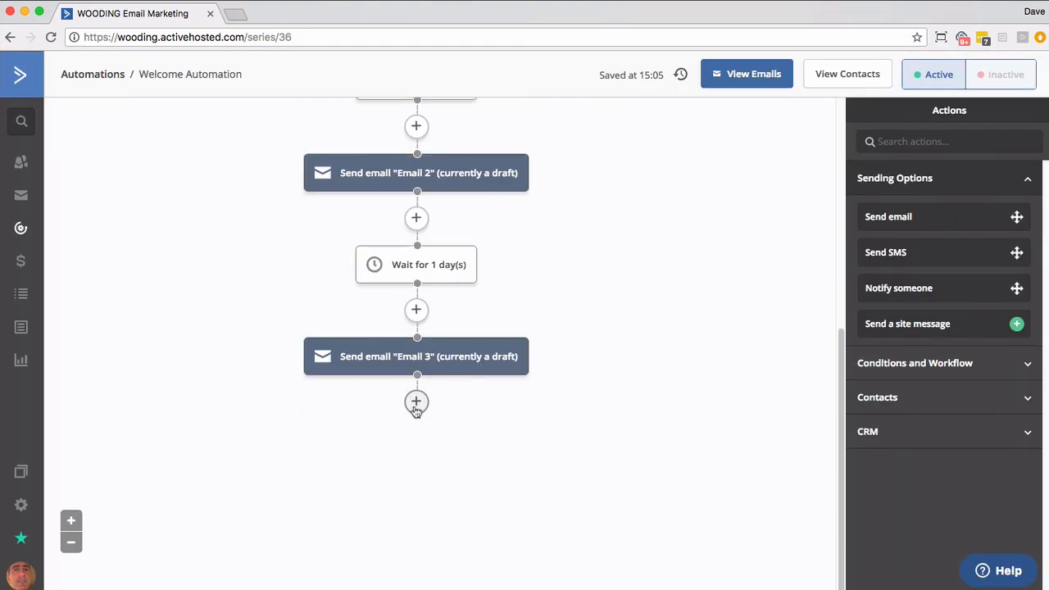
Add a wait of 1 day below the Email 3 action and finish the sequence with an End this automation action
click(416, 403)
click(492, 164)
click(402, 391)
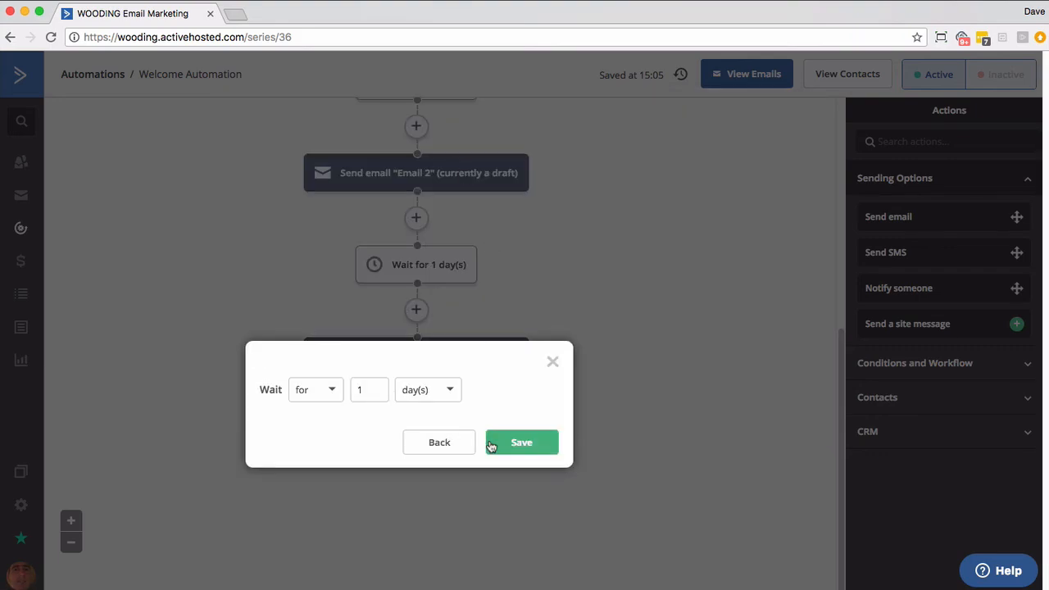
click(493, 442)
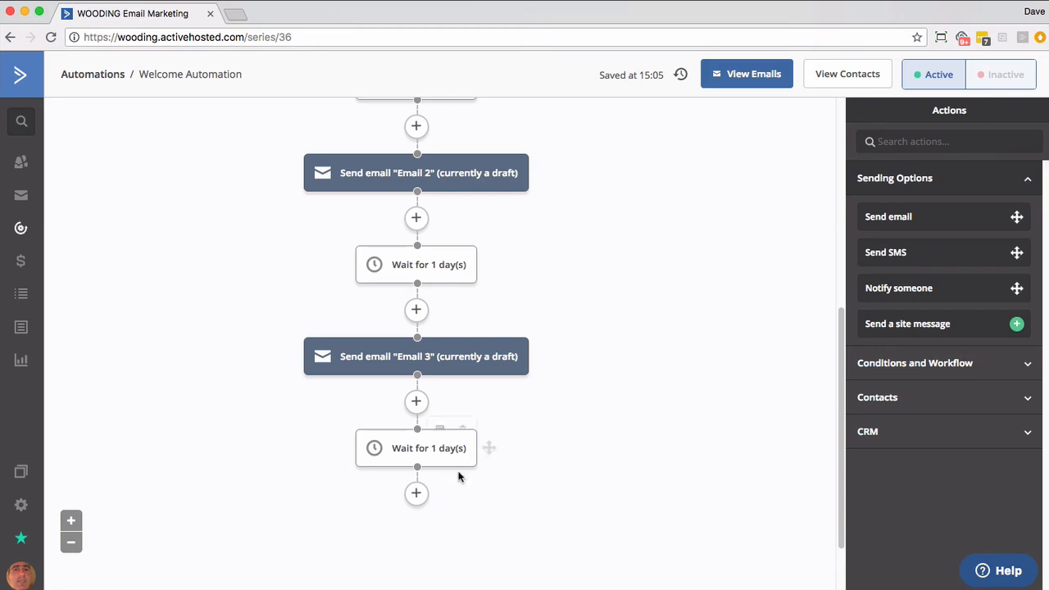
click(416, 494)
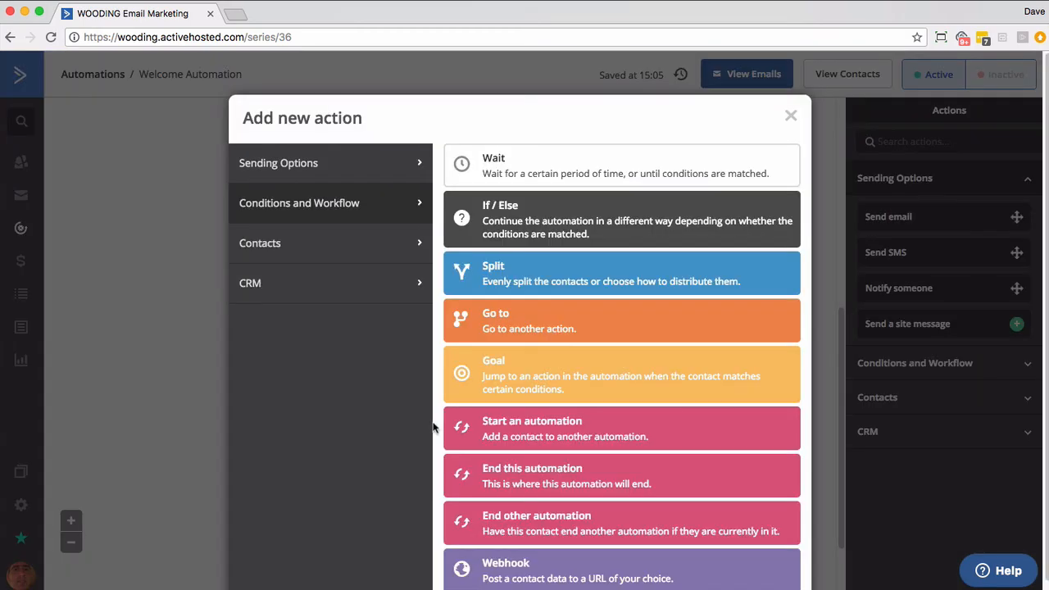
click(476, 465)
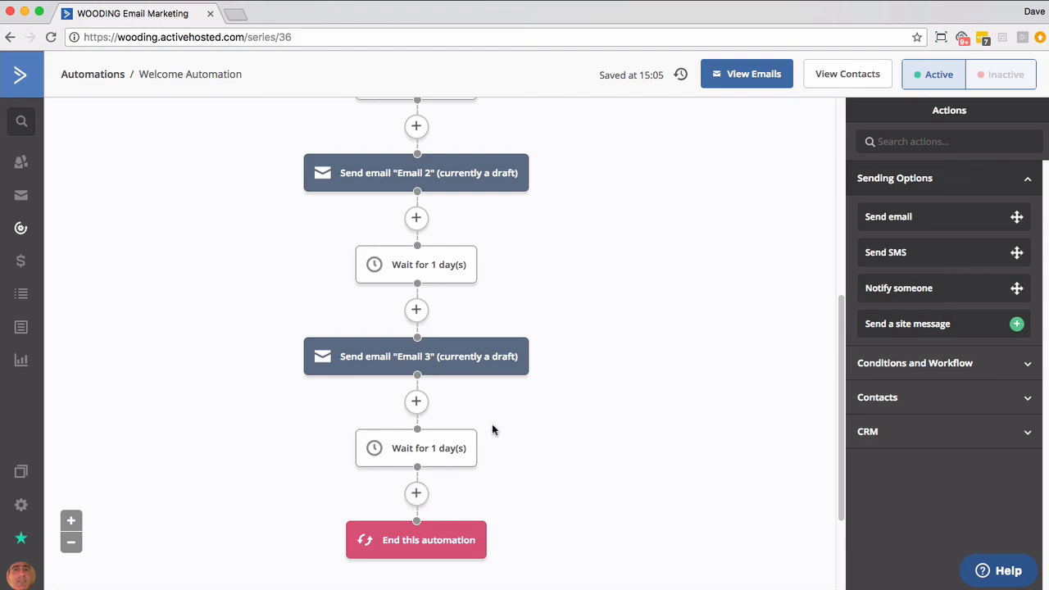
scroll(492, 429, up, 5)
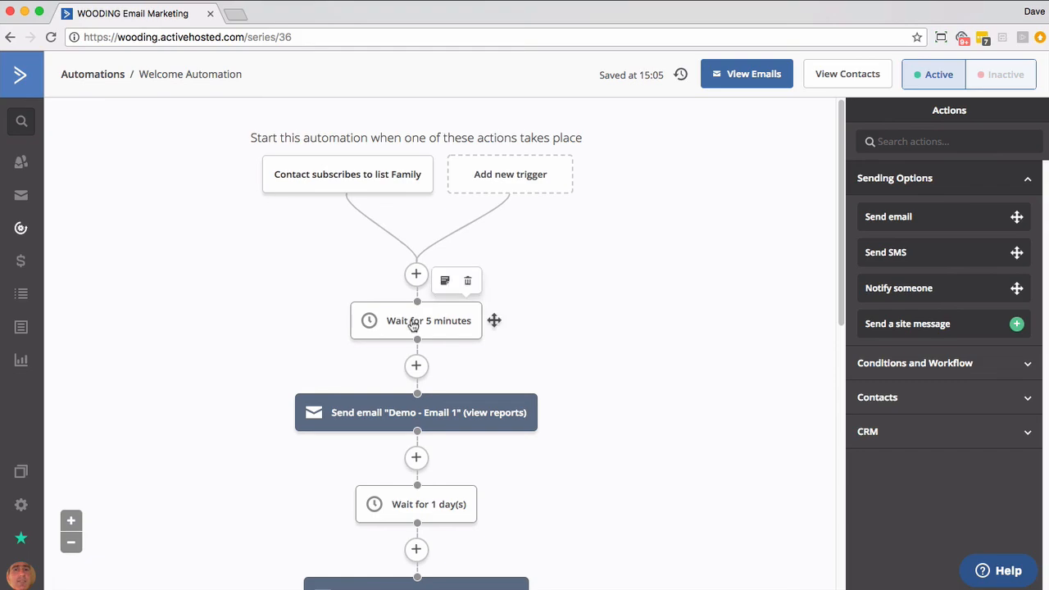
scroll(413, 324, down, 2)
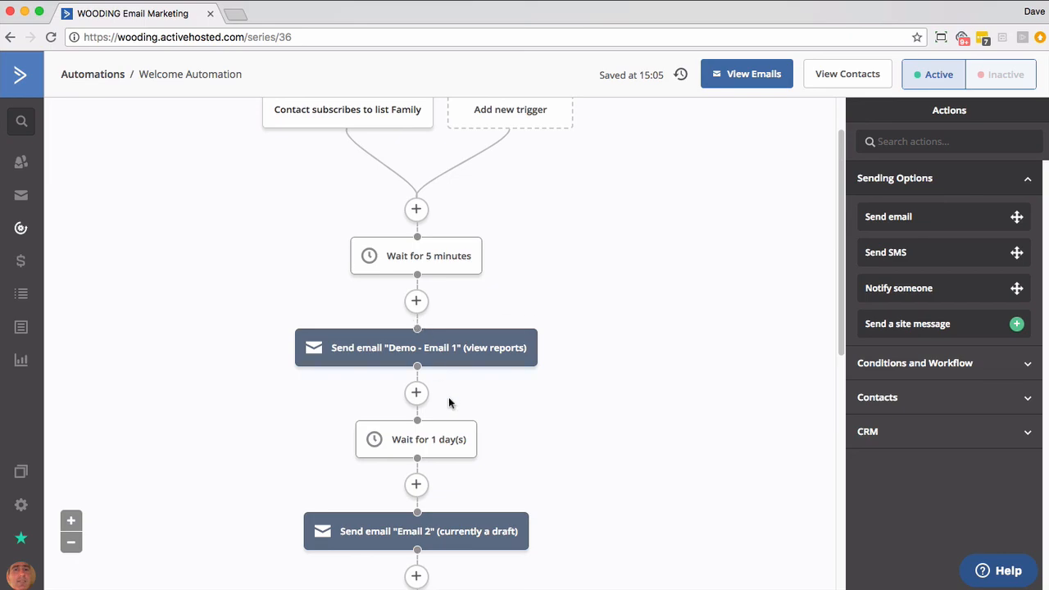
mouse_move(450, 443)
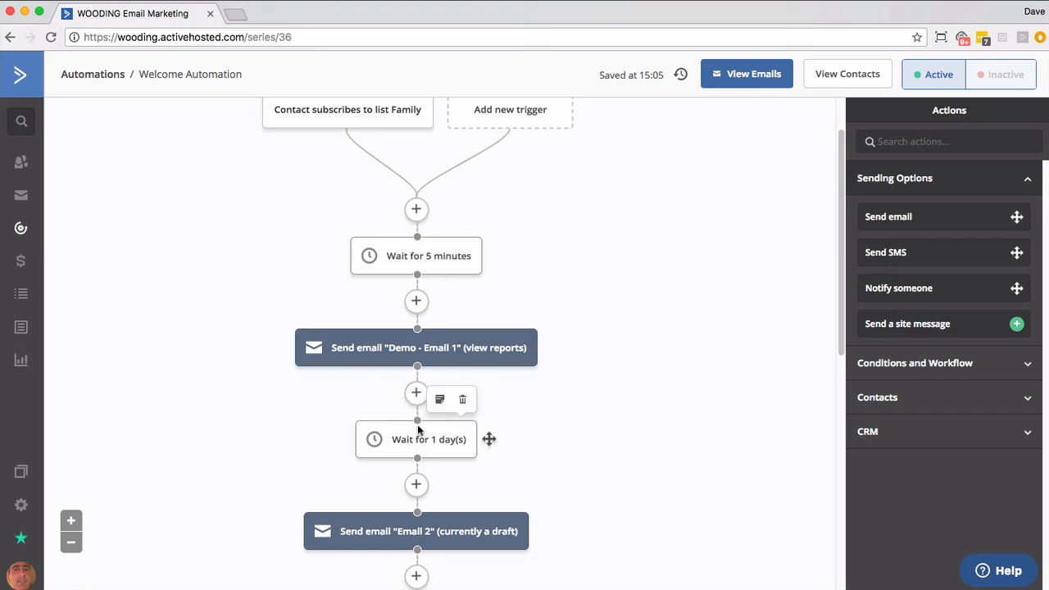
scroll(421, 438, down, 2)
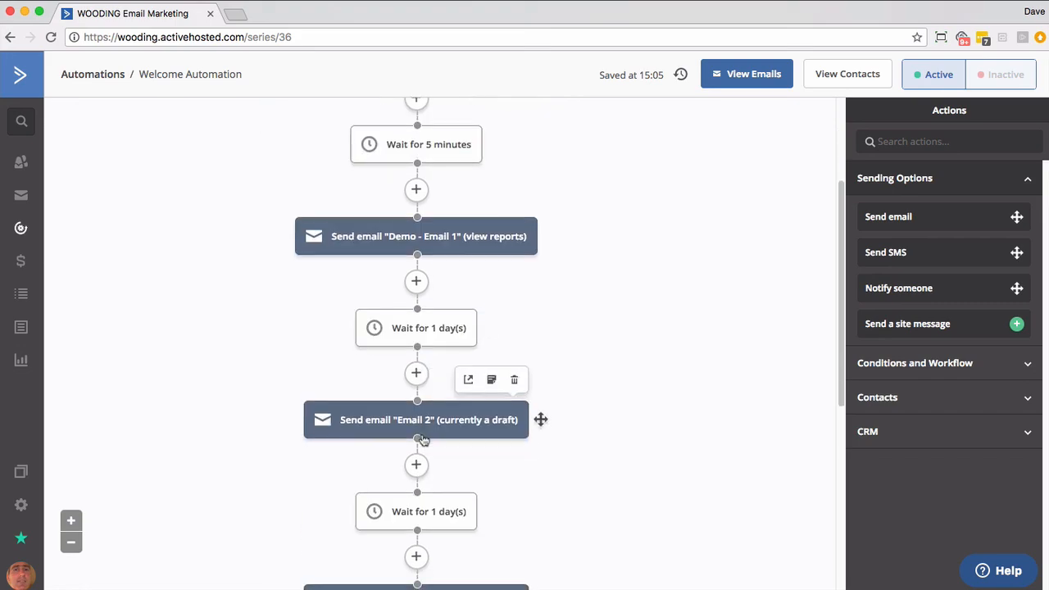
scroll(421, 443, down, 5)
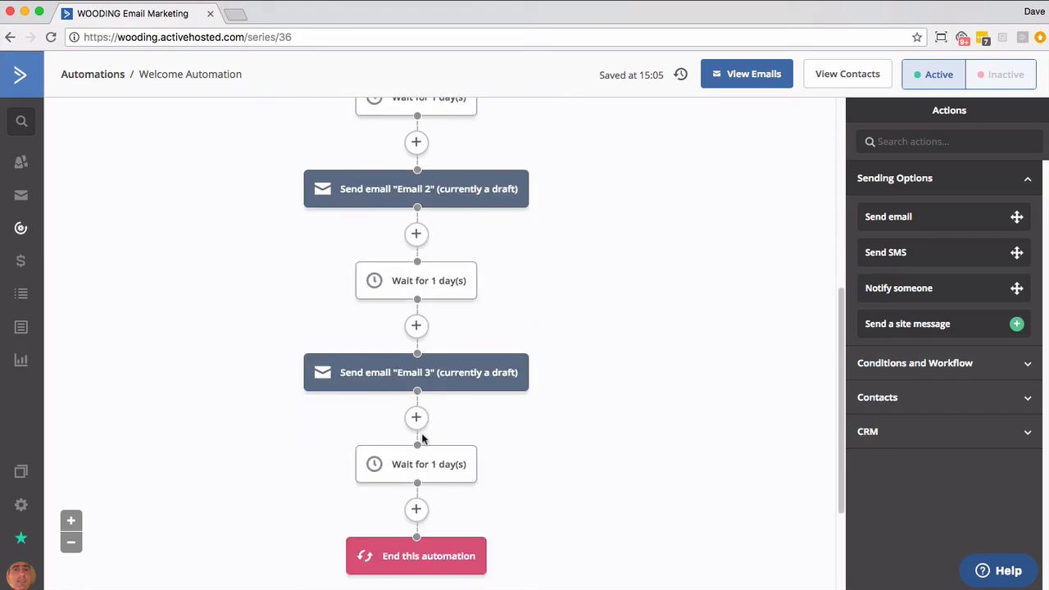